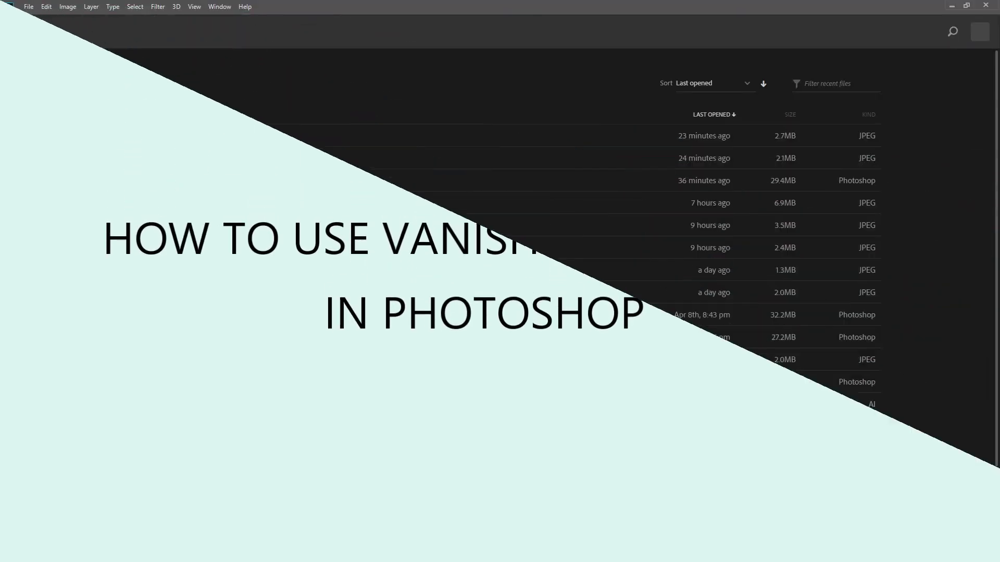
Step: Open photography-of-roadway-during-dusk-1034662.jpg from the creative stuff folder
click(50, 198)
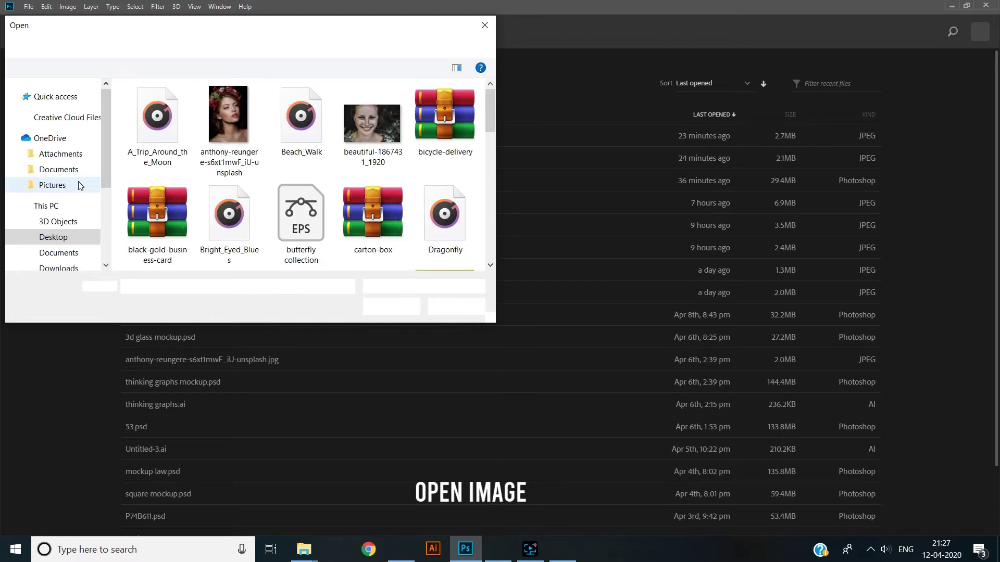
drag(487, 102, 502, 166)
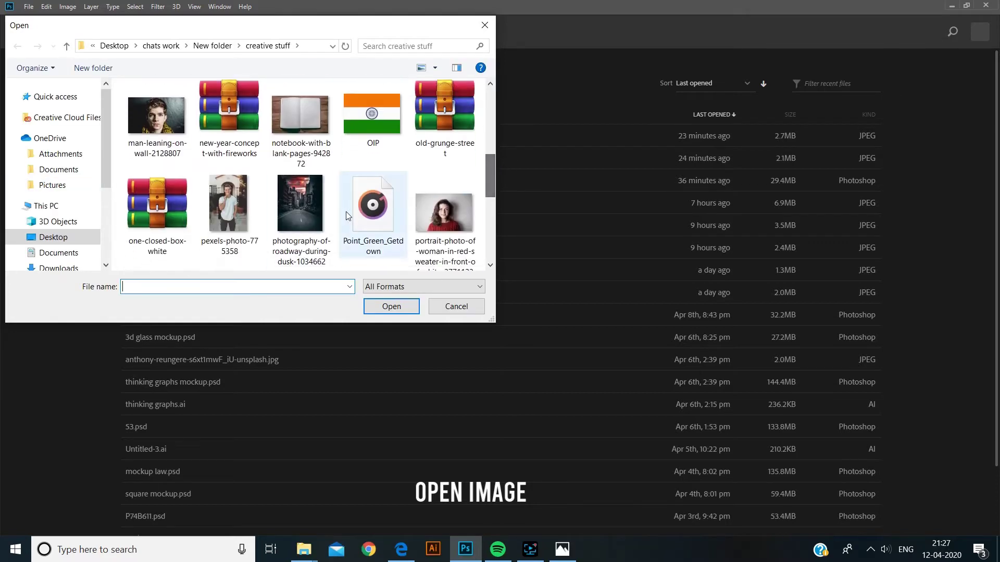
click(298, 208)
double_click(315, 202)
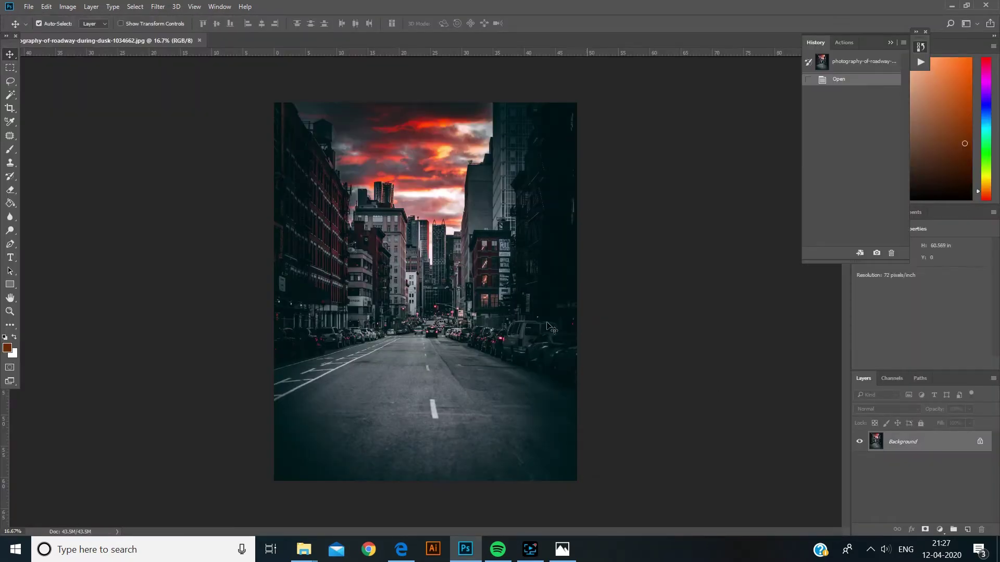
Step: Create a 'Background copy' layer and undo an accidental move of it
click(91, 6)
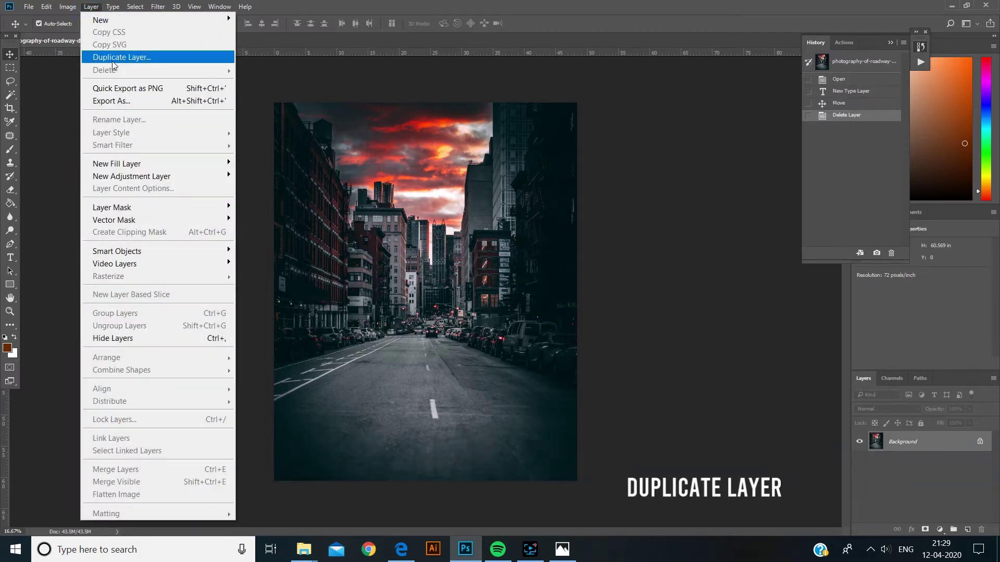
click(113, 59)
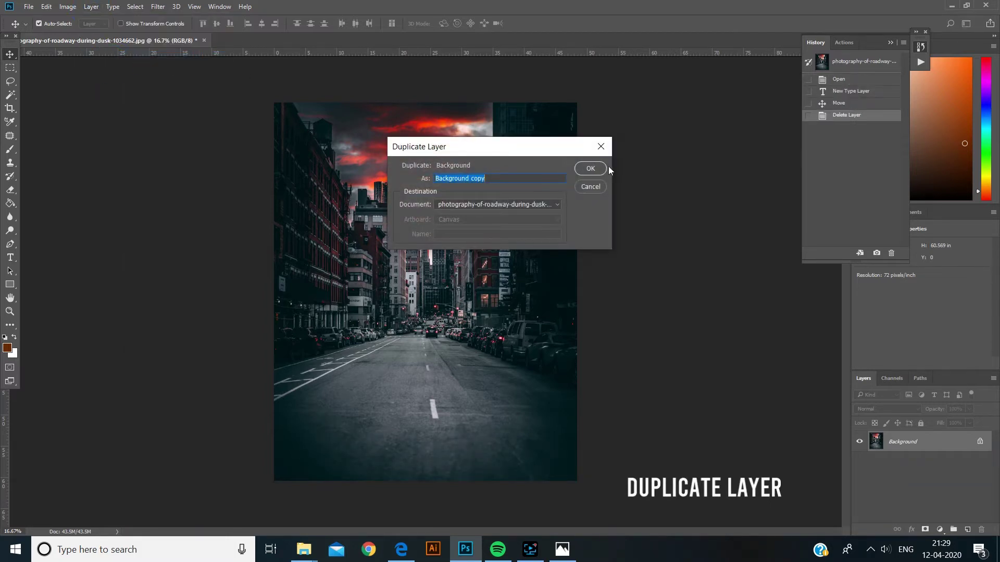
click(574, 171)
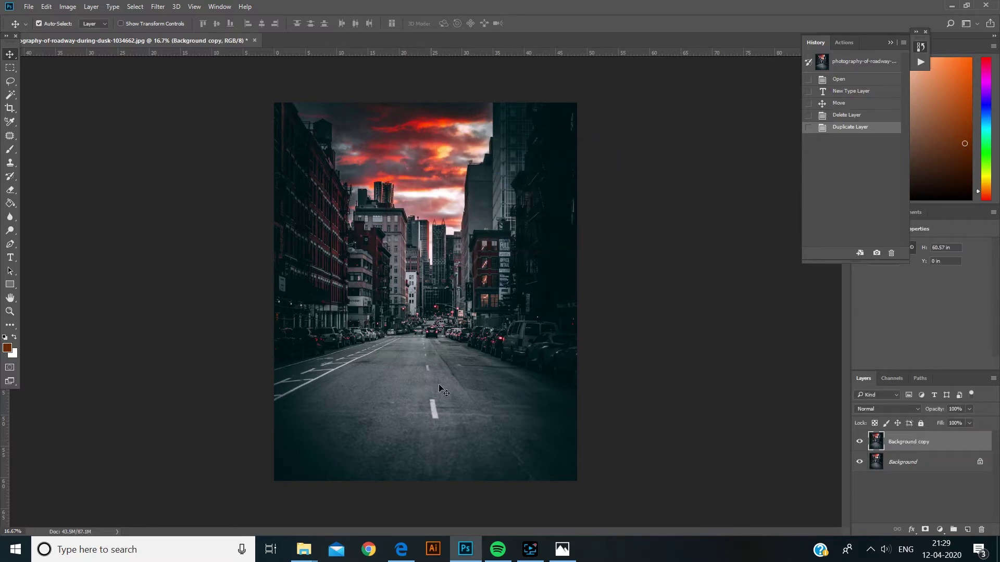
drag(439, 383, 443, 399)
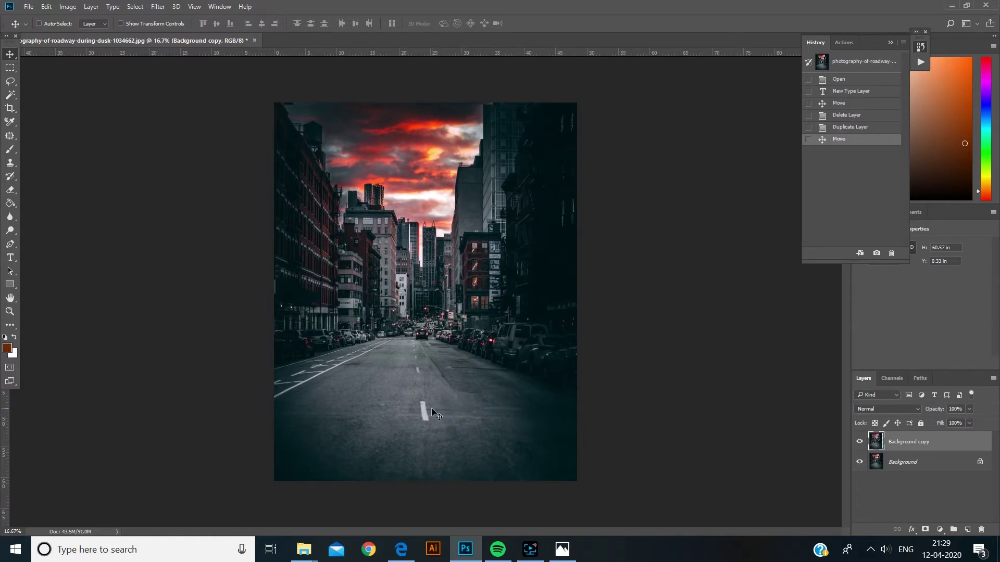
key(ctrl+z)
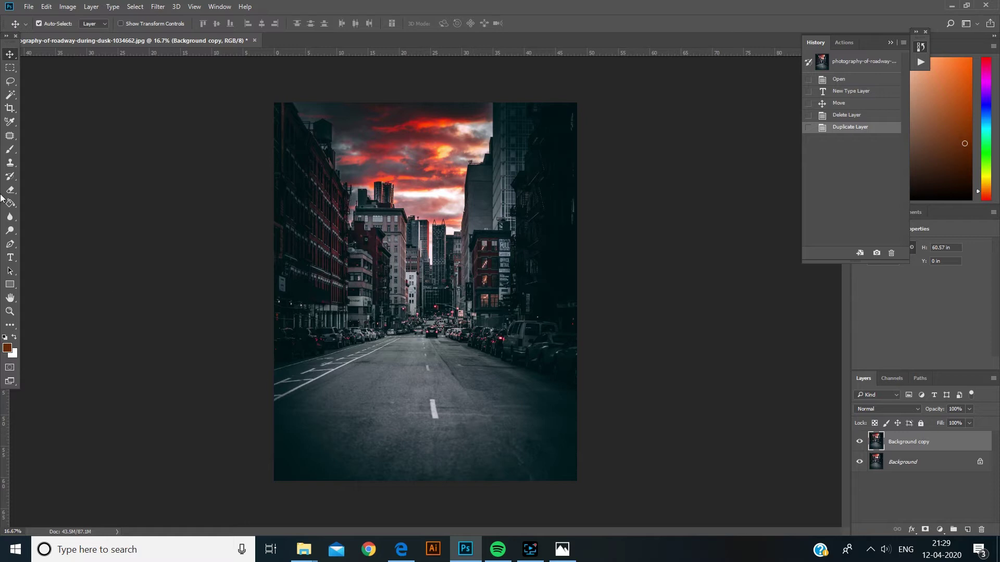
Step: Lasso the foreground white lane dash, Content-Aware fill it, and deselect
click(10, 81)
drag(409, 359, 412, 364)
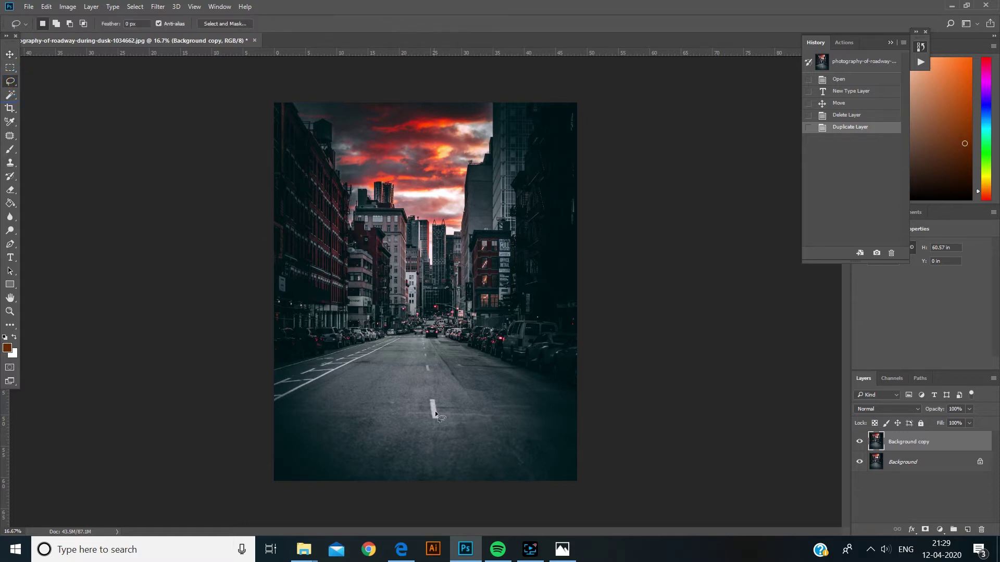
click(421, 431)
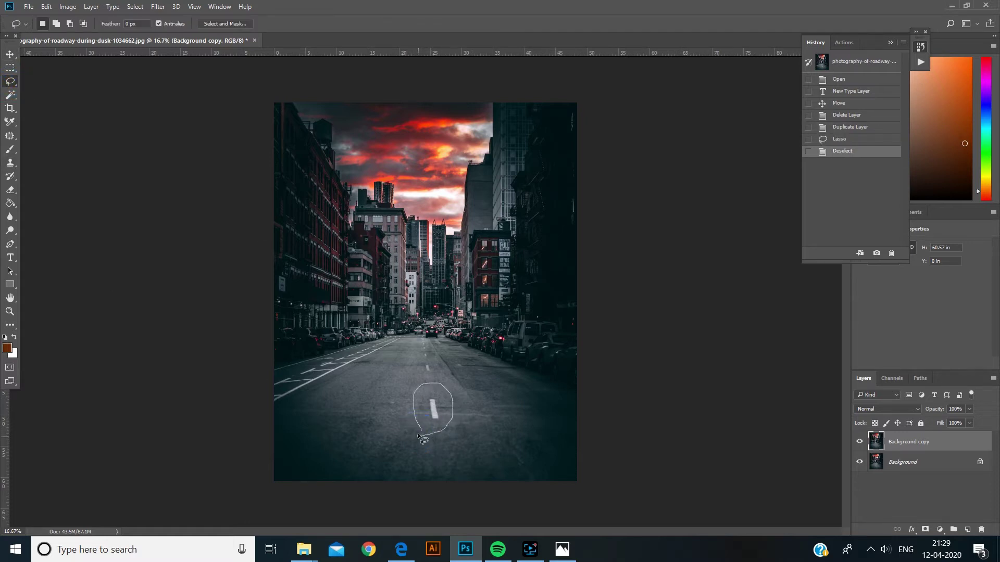
drag(420, 431, 422, 436)
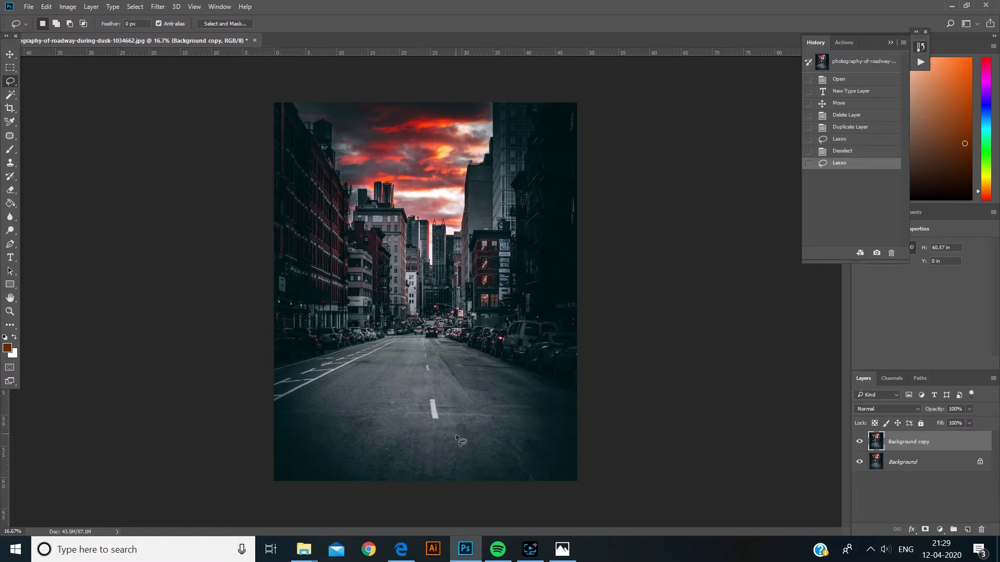
right_click(435, 414)
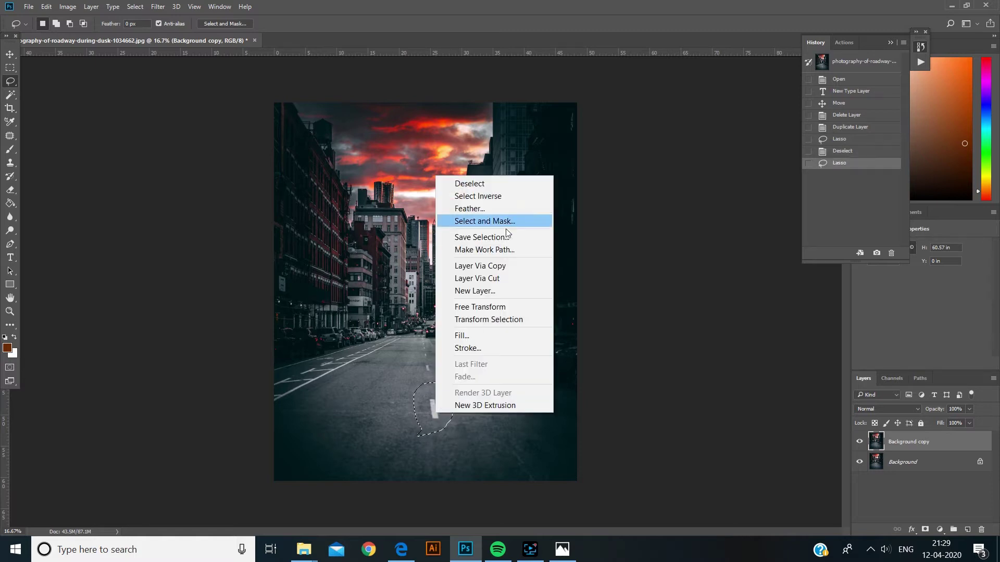
click(462, 335)
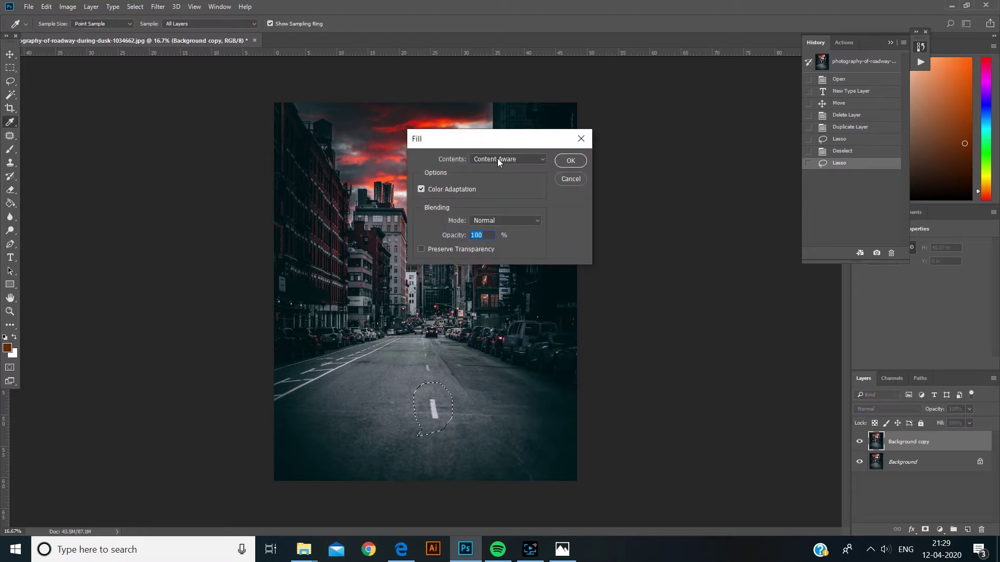
click(570, 160)
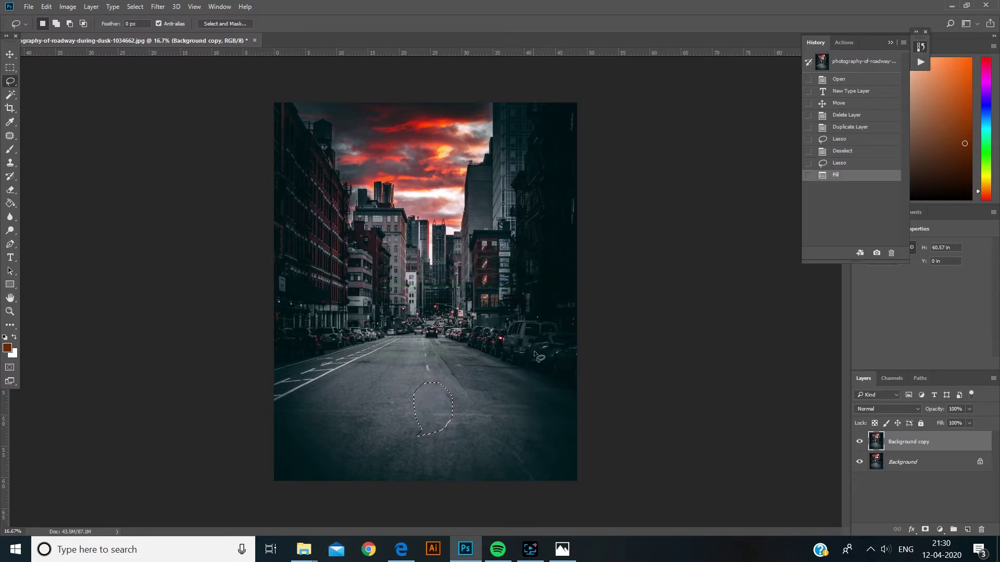
click(137, 8)
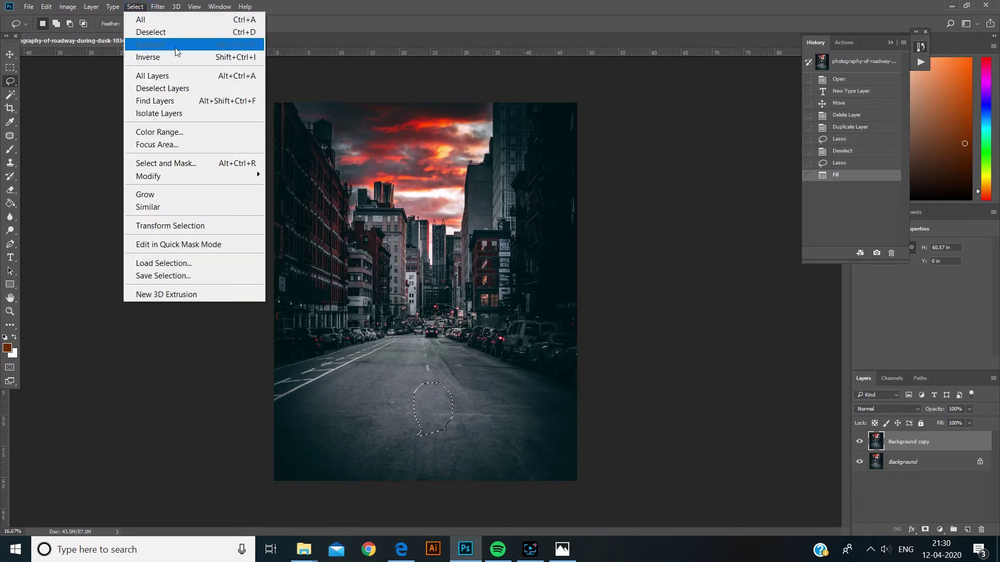
click(175, 32)
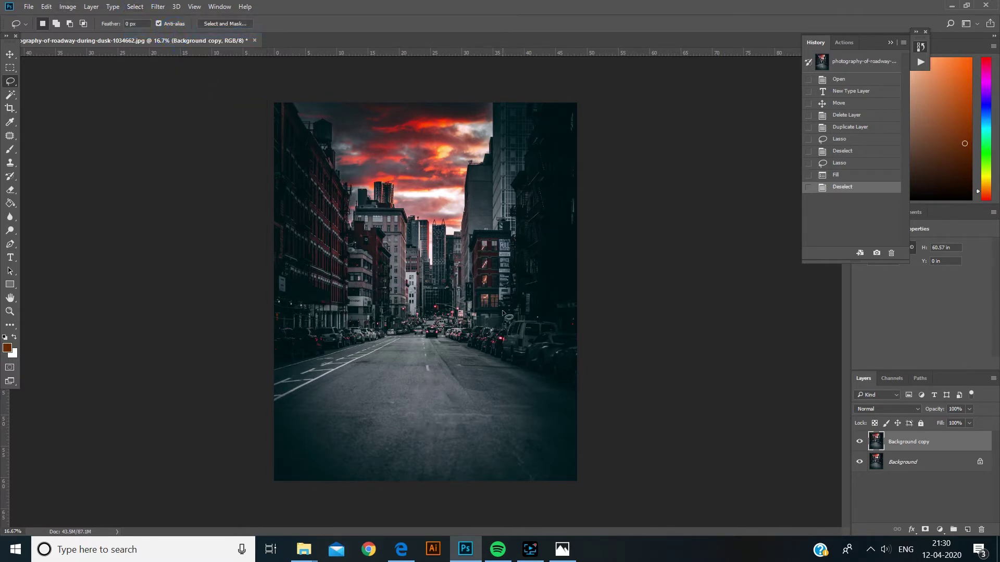
Step: Type 'STOP' on the road, move it to the lower centre, and load its letter selection
click(10, 257)
click(380, 412)
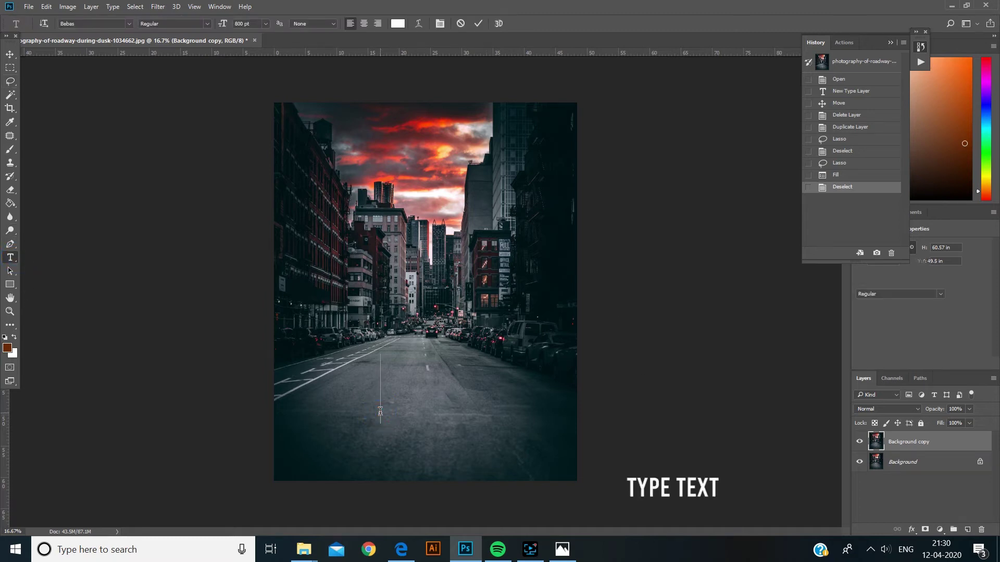
text(ST)
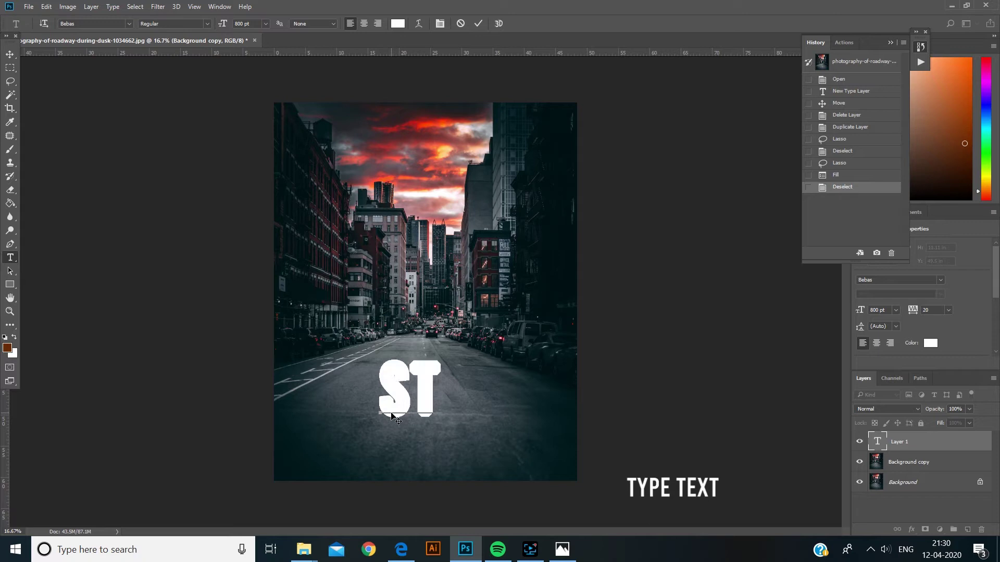
text(OP)
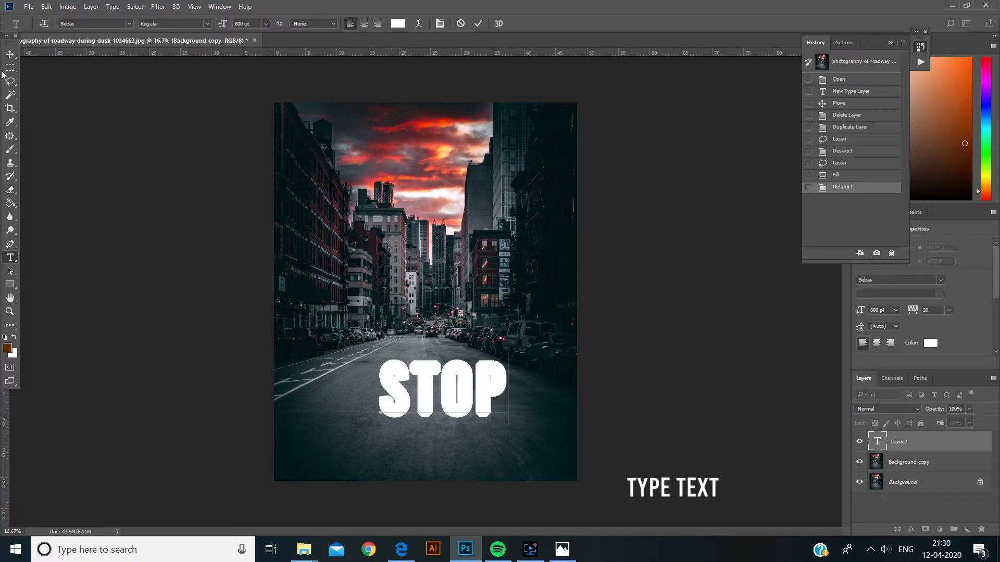
click(10, 54)
drag(449, 396, 436, 419)
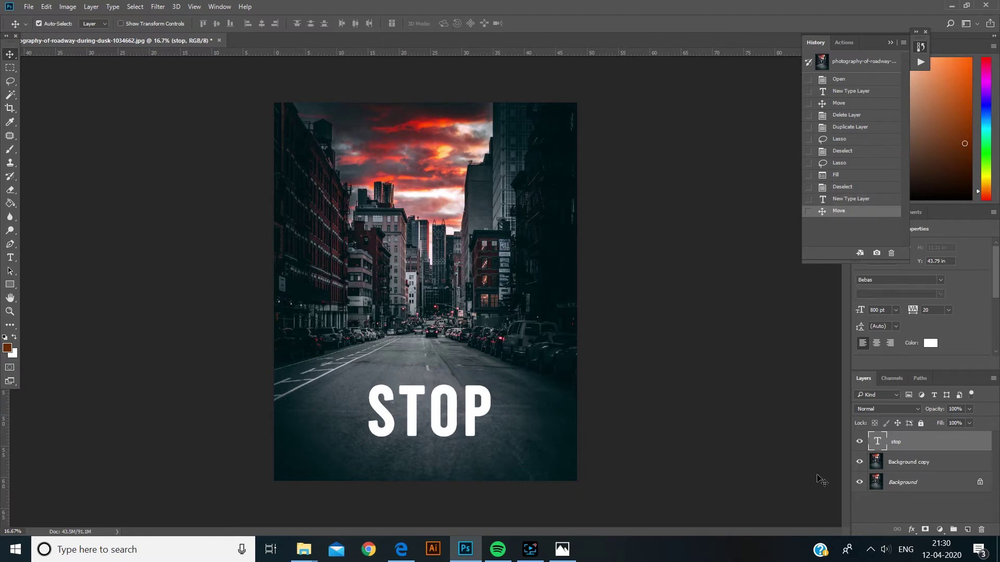
ctrl+click(878, 442)
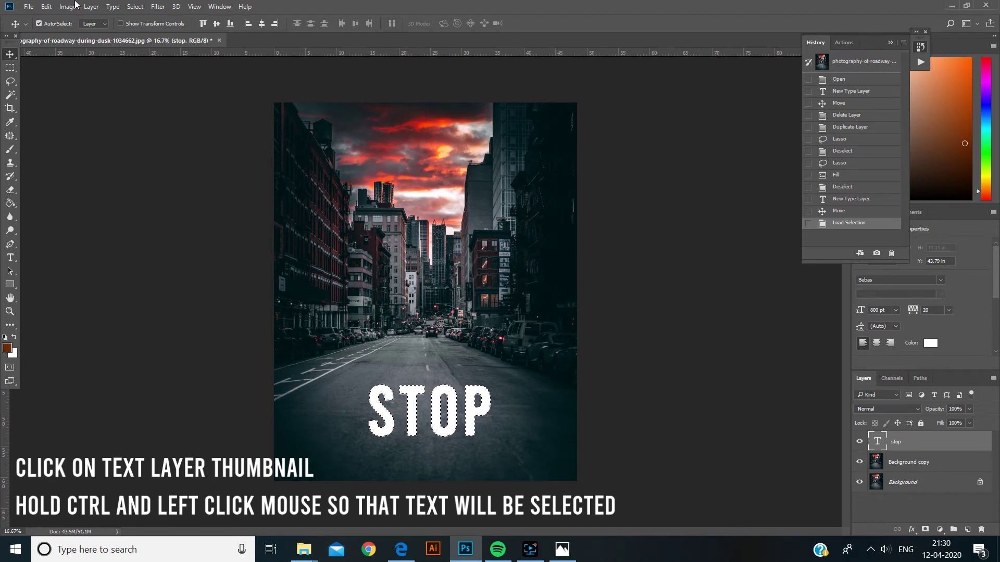
click(47, 6)
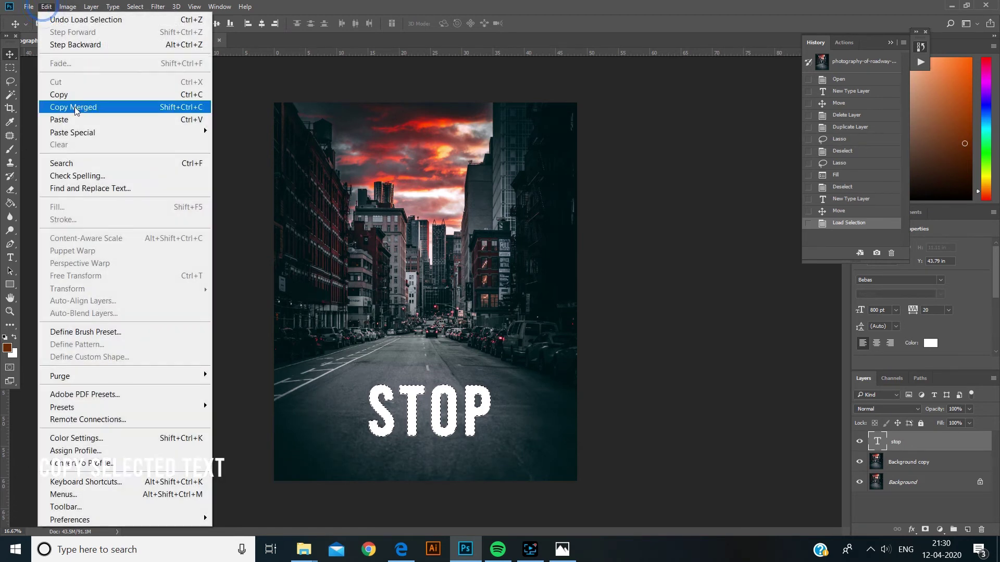
click(70, 96)
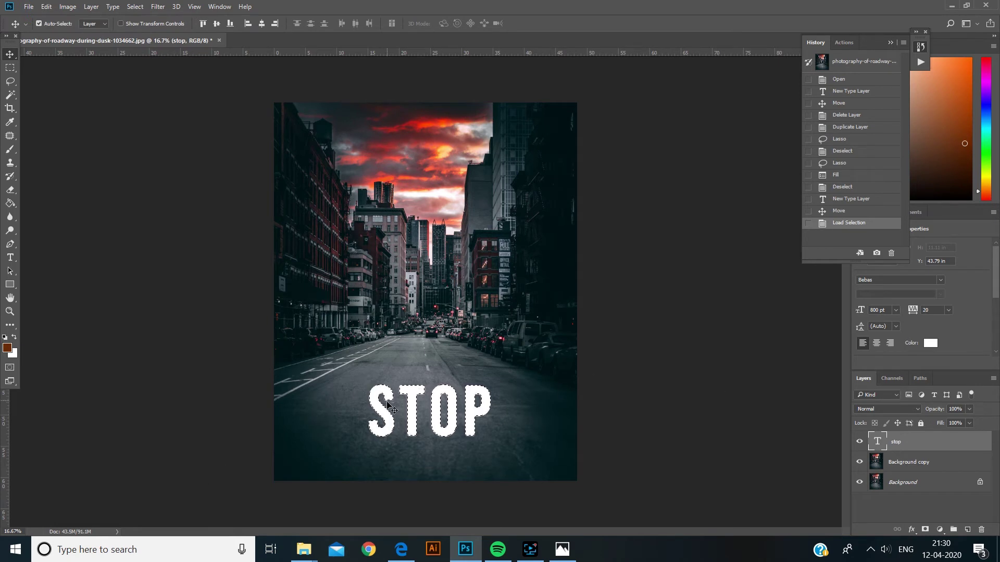
click(135, 6)
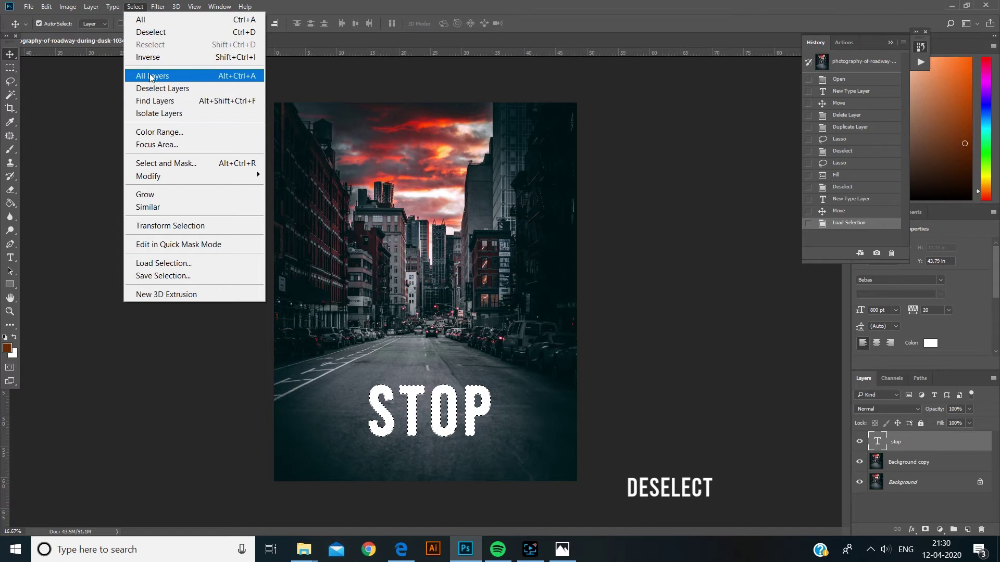
click(154, 34)
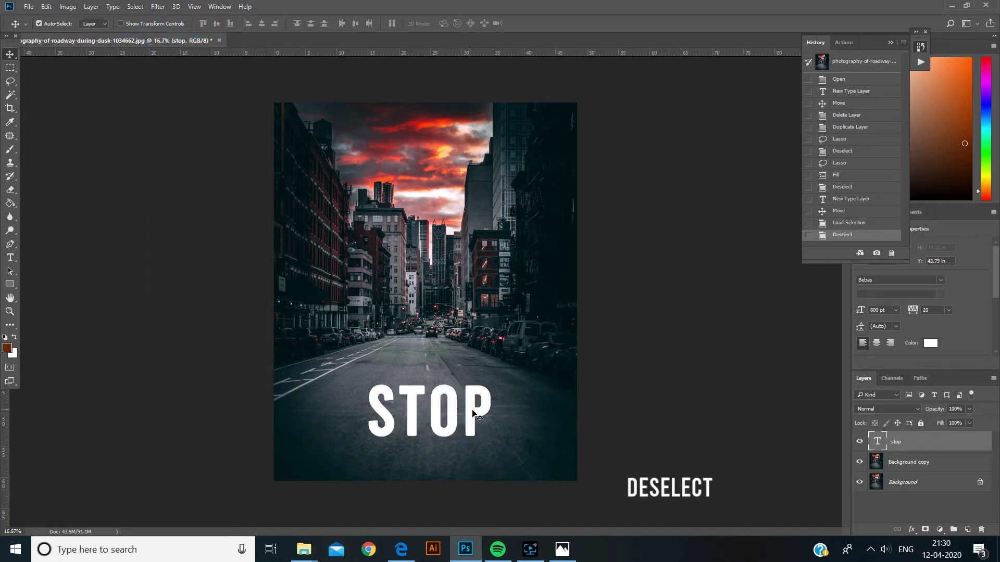
Step: Hide the STOP text layer and add a new empty Layer 1 above it
click(860, 442)
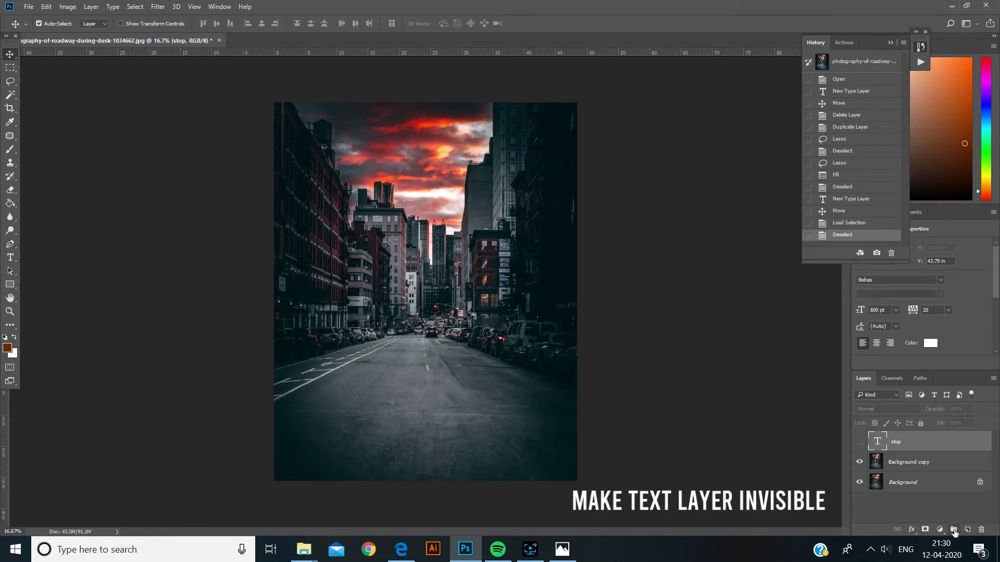
click(966, 530)
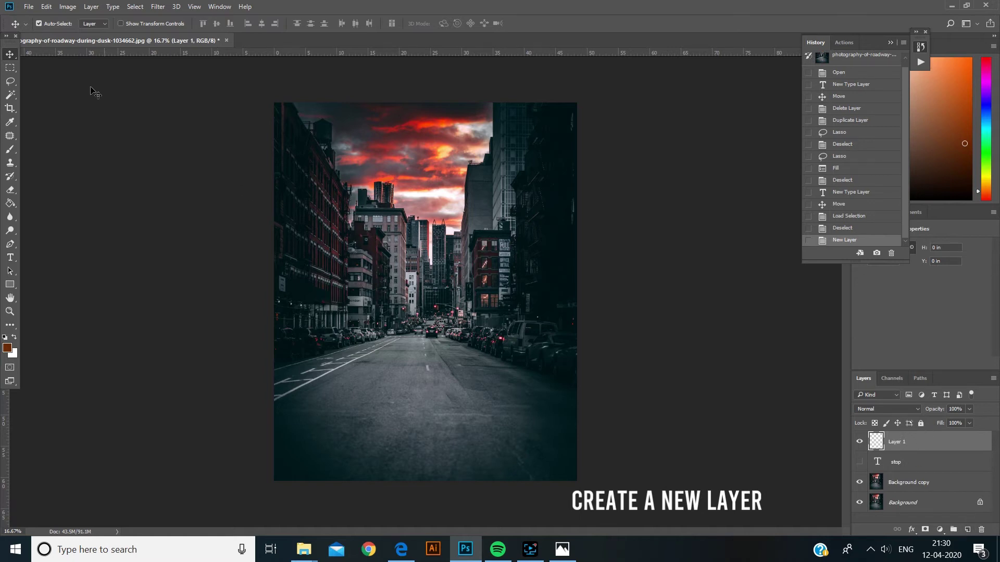
click(158, 6)
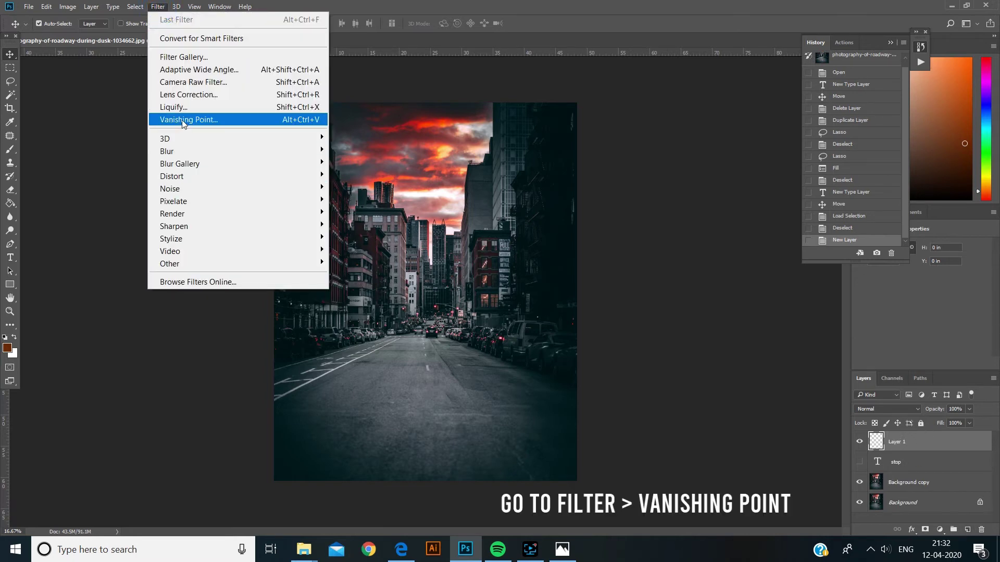
Step: In Vanishing Point, draw a four-corner plane over the foreground road and pull its far-right corner inward
click(183, 120)
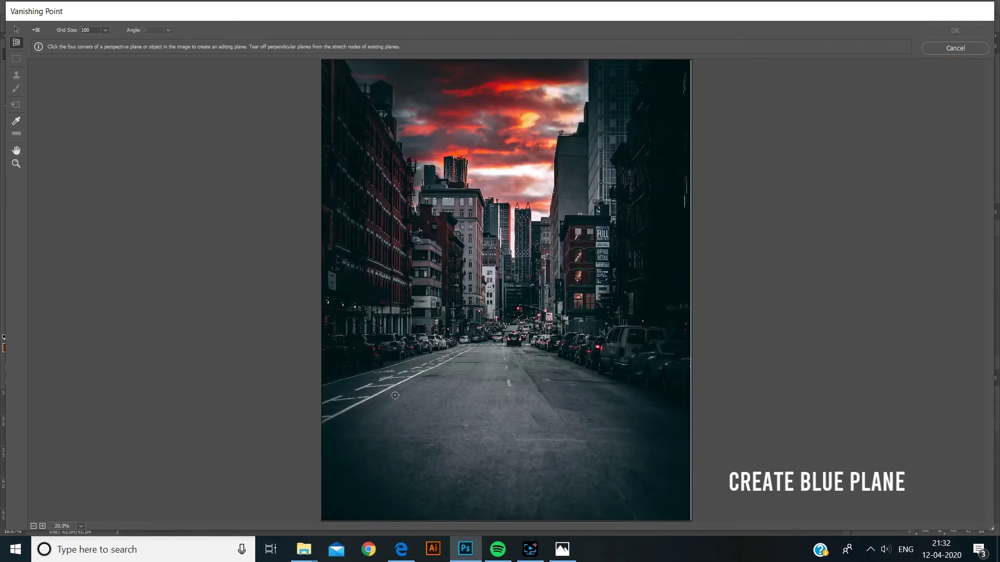
click(398, 405)
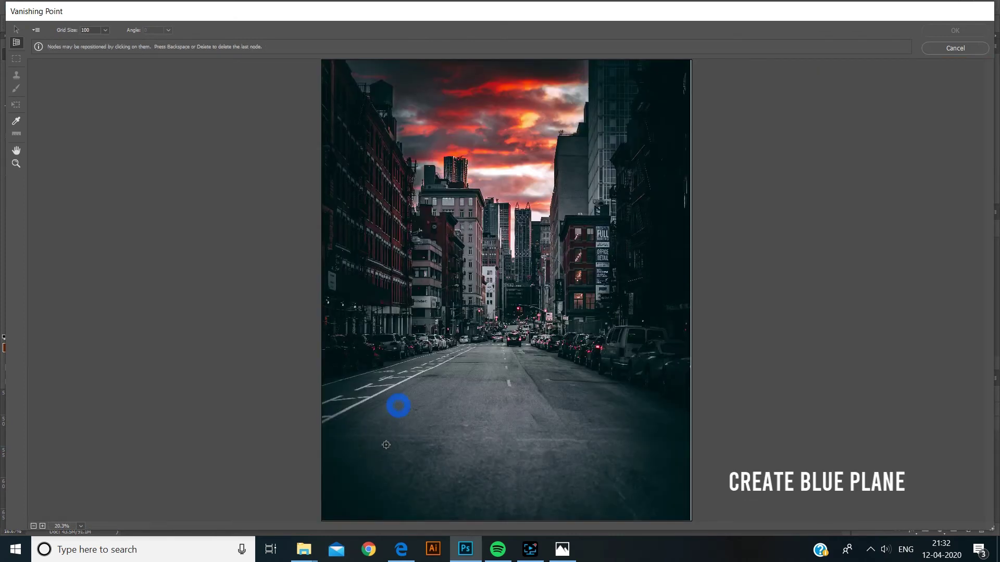
click(367, 465)
click(641, 466)
click(610, 397)
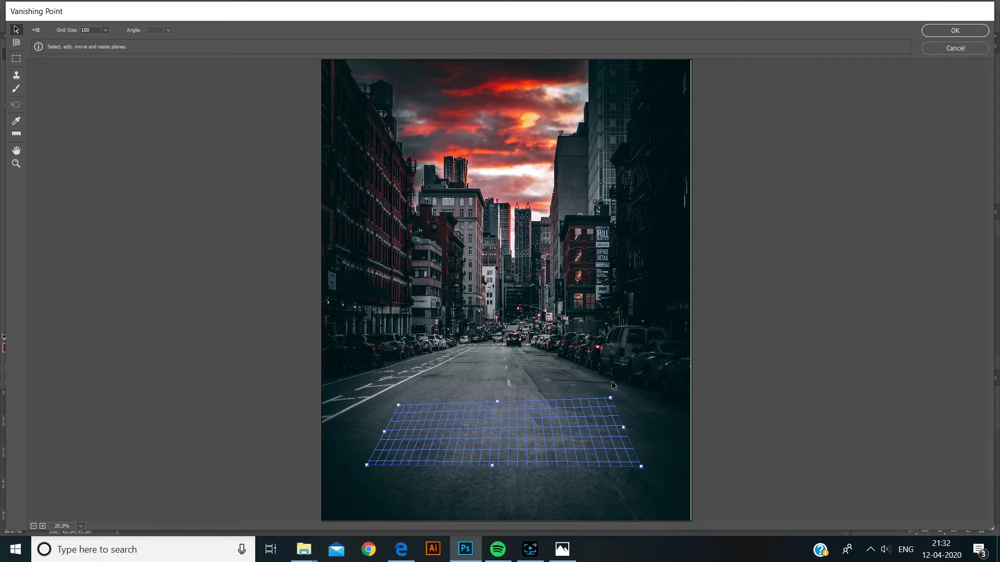
drag(611, 399, 586, 407)
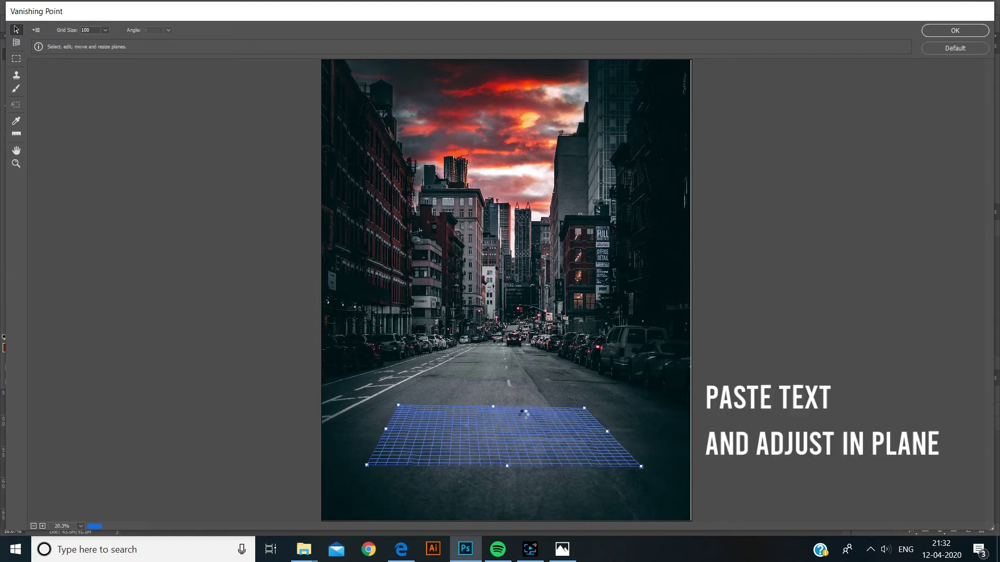
Step: Paste the STOP text into Vanishing Point and drag it into the road plane
key(ctrl+v)
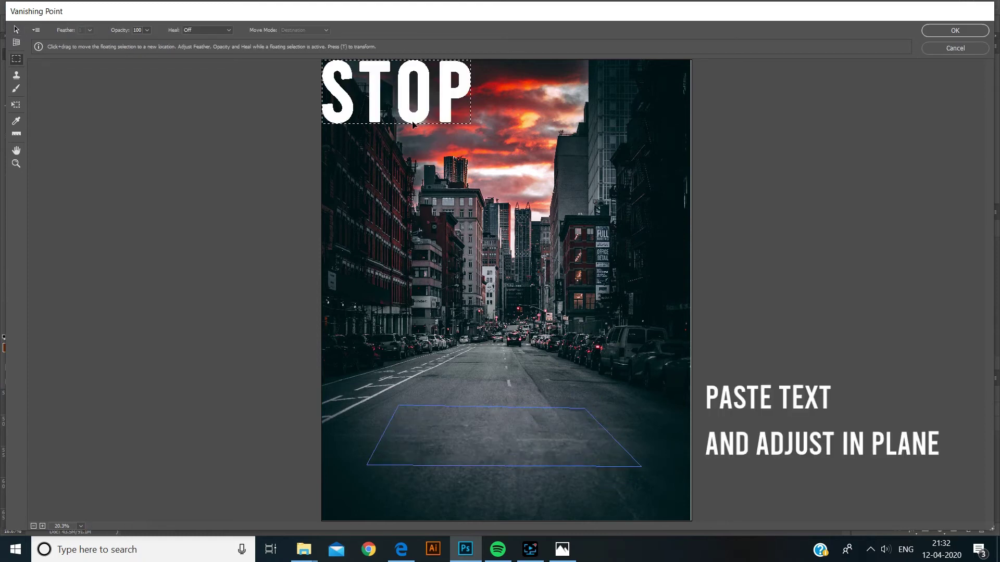
drag(413, 124, 602, 408)
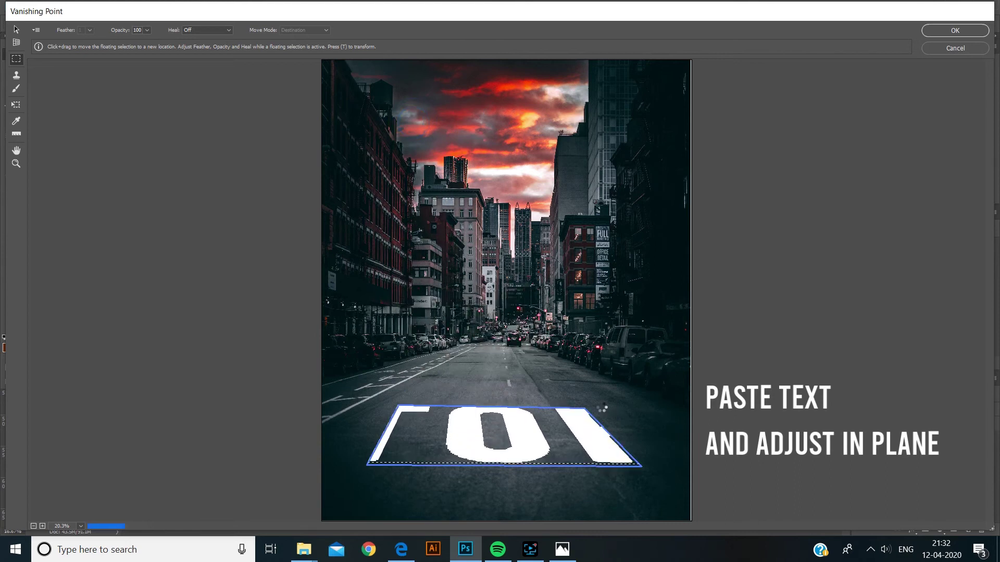
drag(591, 441, 567, 409)
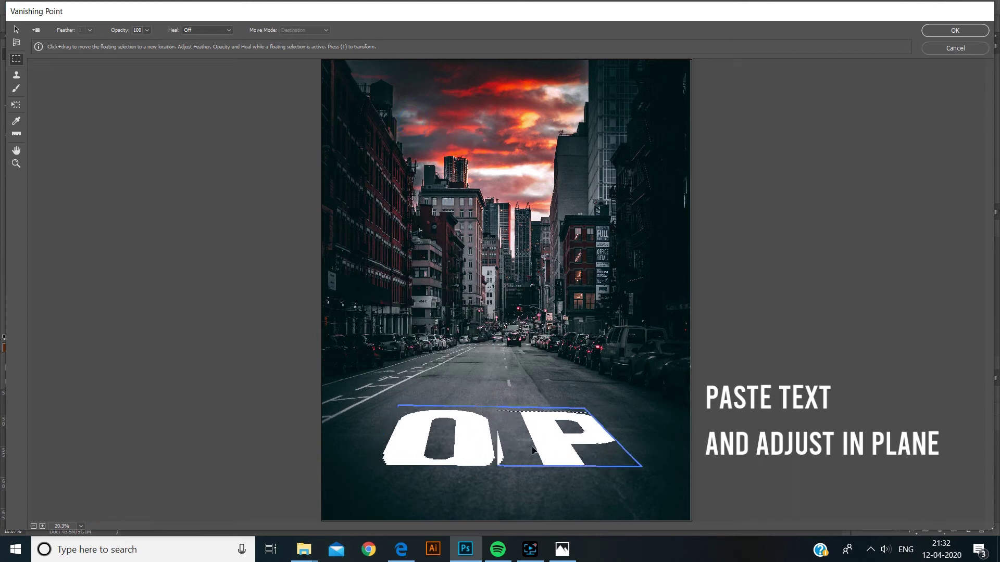
Step: Scale and position STOP within the plane, then apply it to Layer 1
key(t)
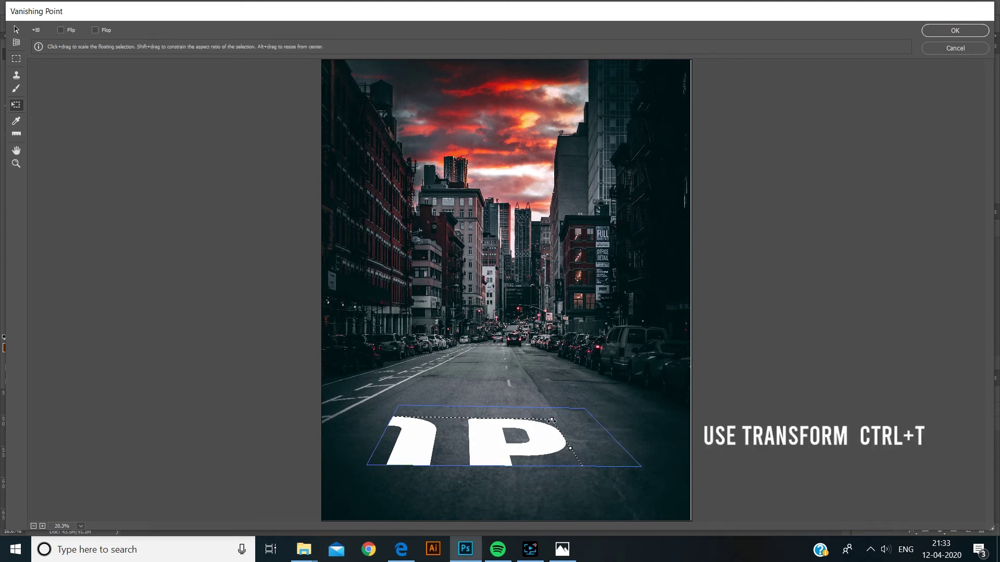
mouse_move(552, 421)
mouse_down()
mouse_move(436, 422)
mouse_move(591, 435)
mouse_up()
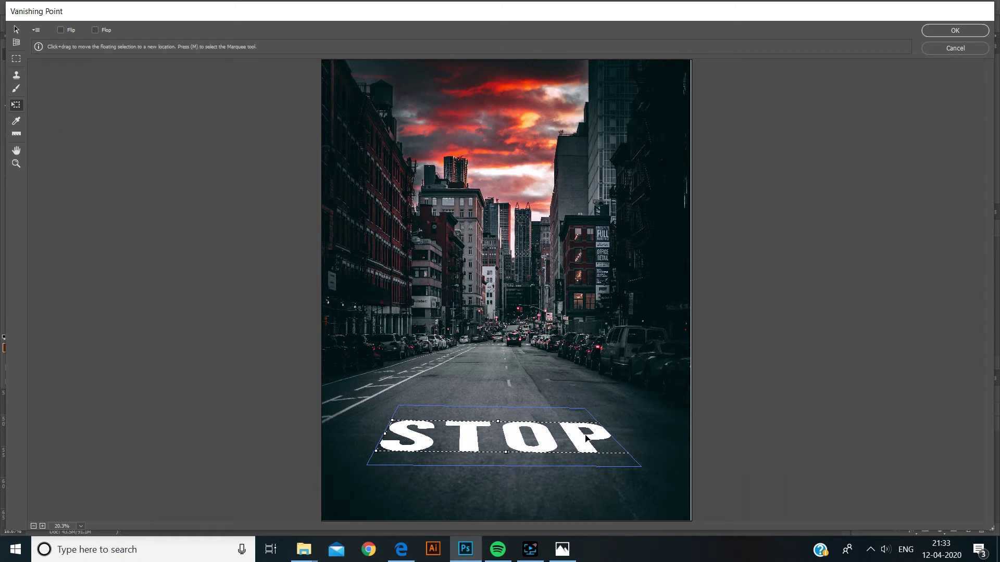
mouse_move(587, 440)
mouse_down()
mouse_move(572, 442)
mouse_move(580, 424)
mouse_move(565, 448)
mouse_up()
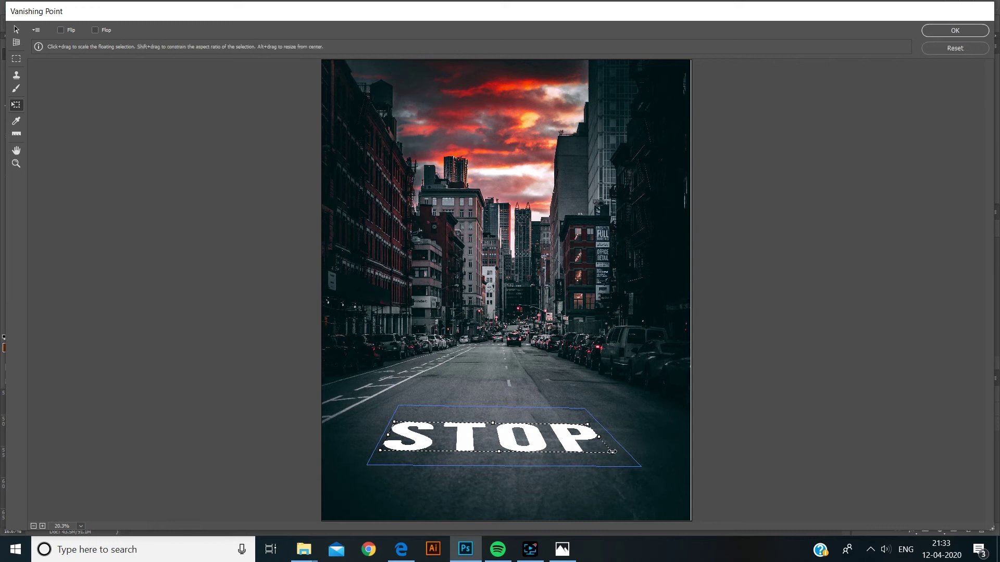
drag(633, 449, 621, 449)
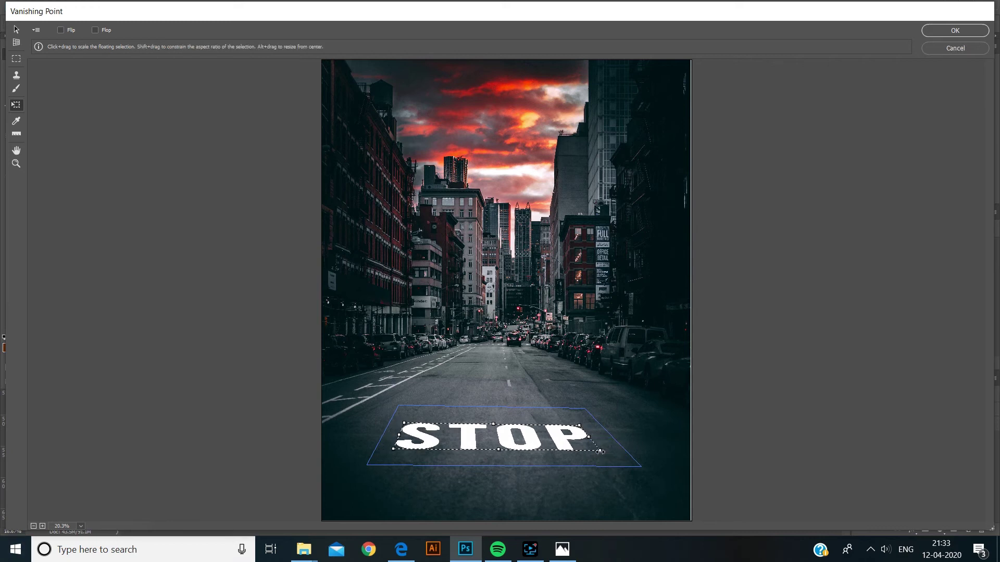
drag(597, 449, 625, 460)
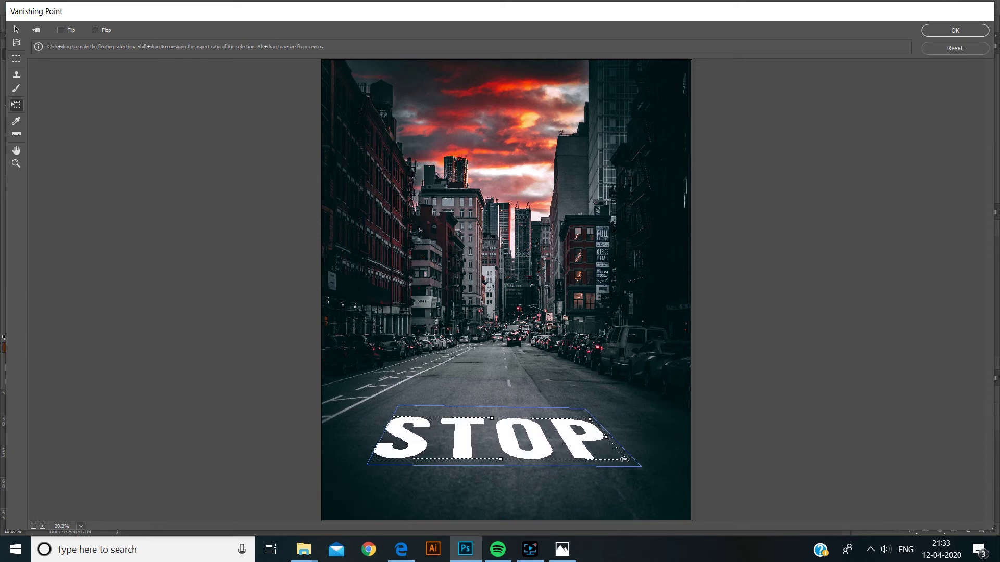
drag(626, 460, 628, 463)
drag(532, 457, 539, 462)
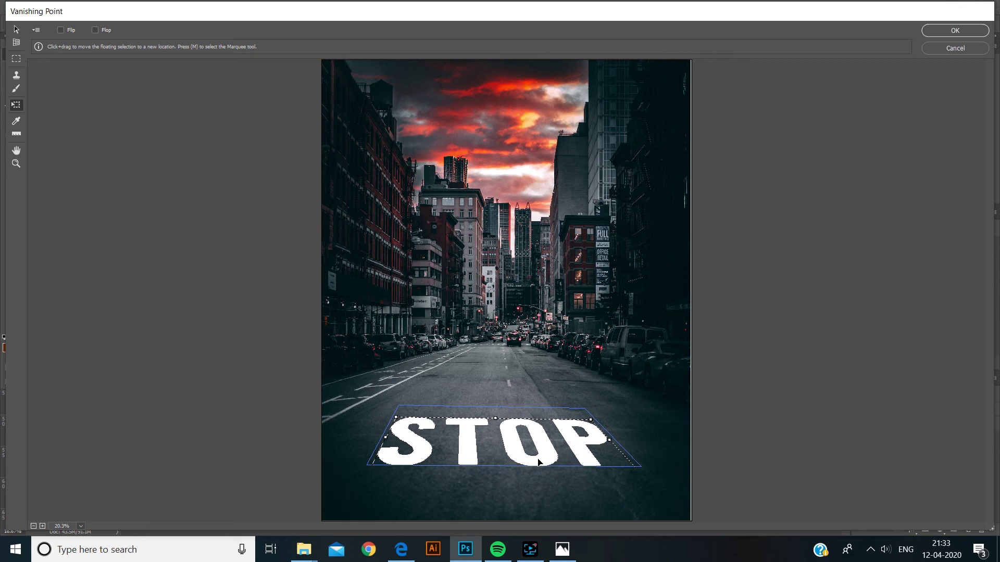
drag(538, 463, 539, 458)
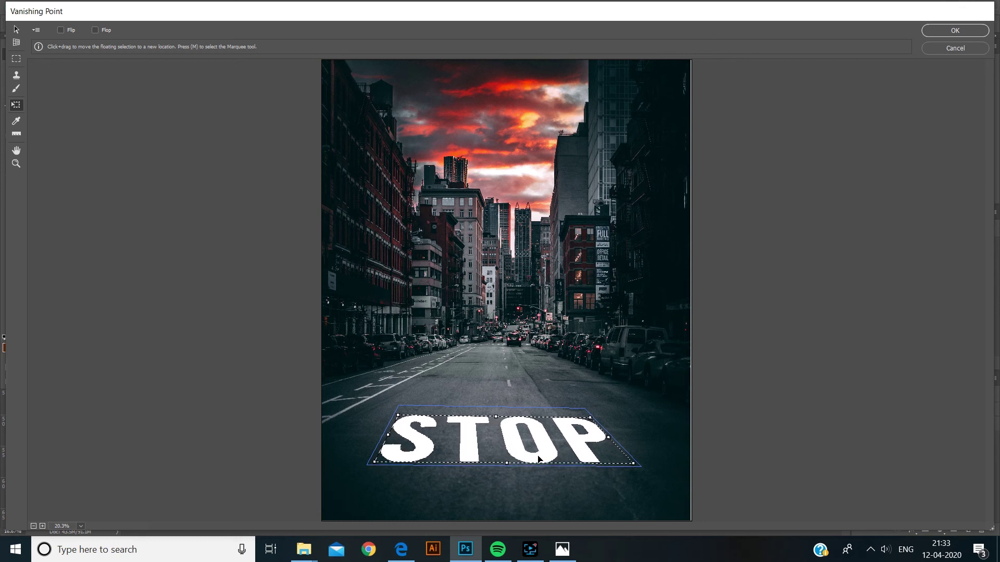
click(954, 34)
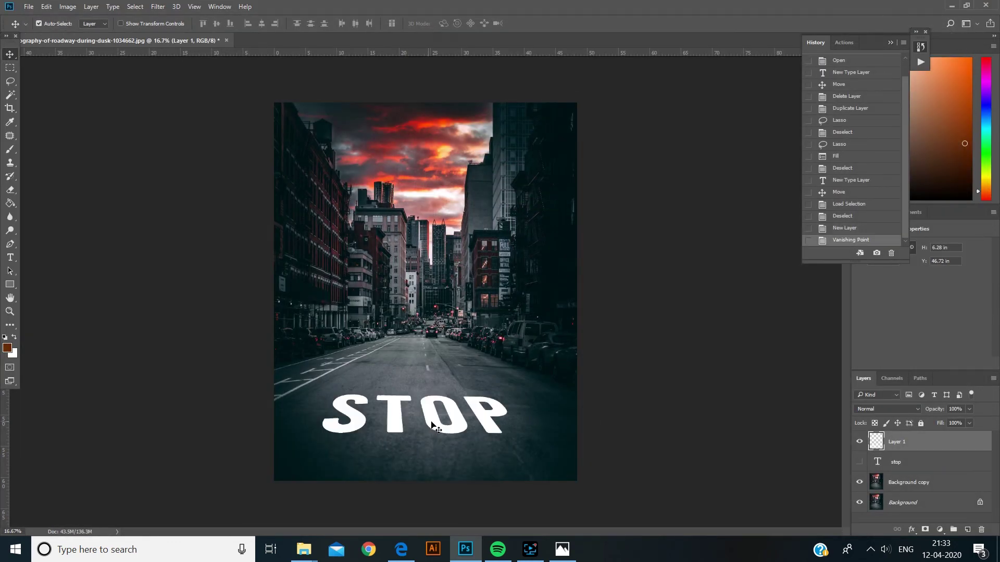
Step: Shift STOP right, then split Blend If's Underlying Layer white slider so asphalt shows through
drag(429, 424, 453, 429)
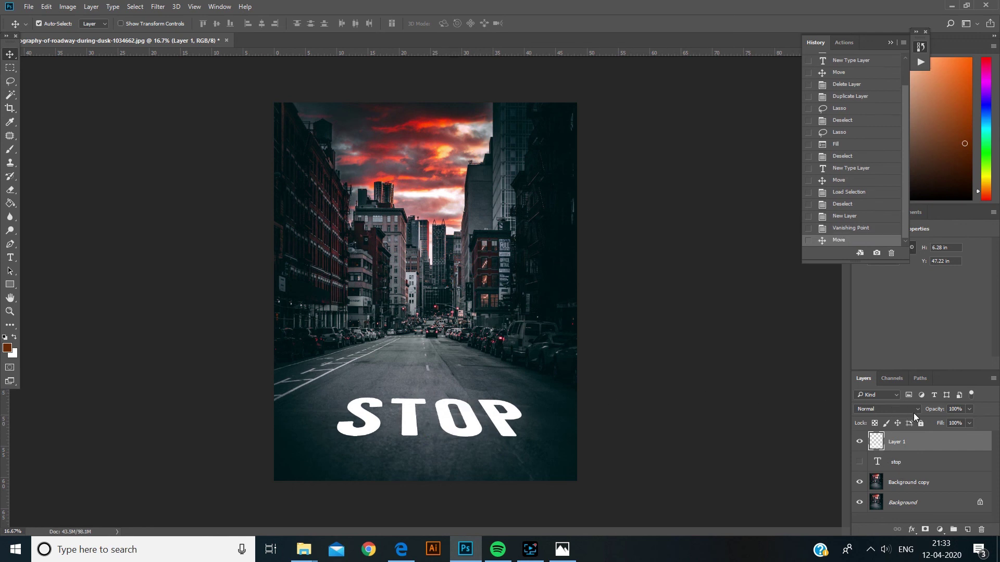
right_click(896, 443)
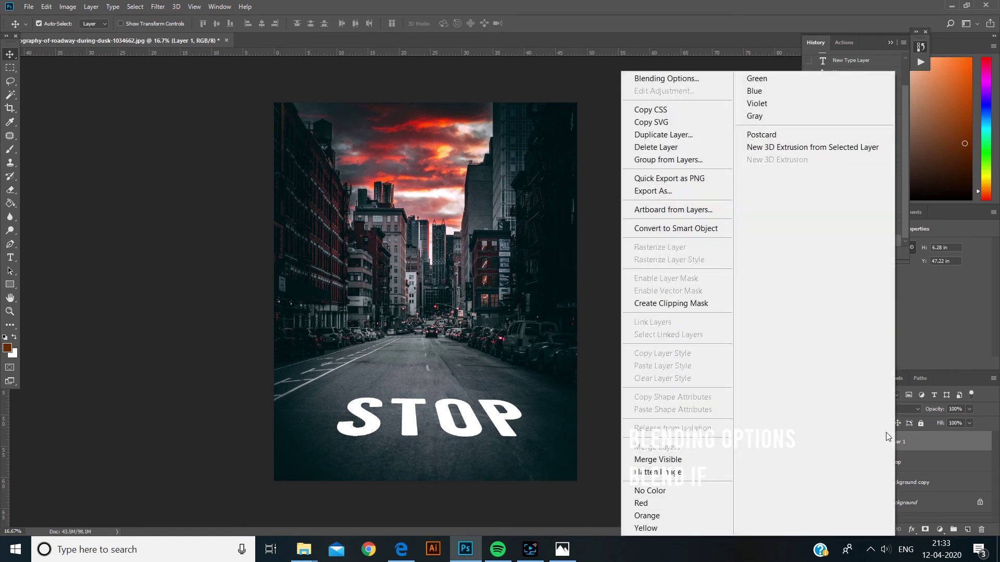
click(652, 78)
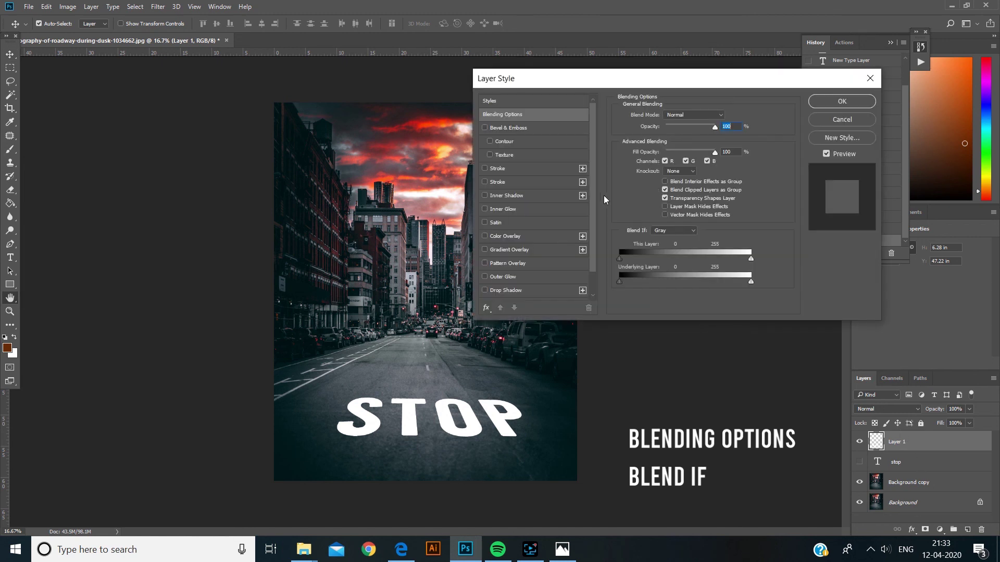
alt+click(621, 282)
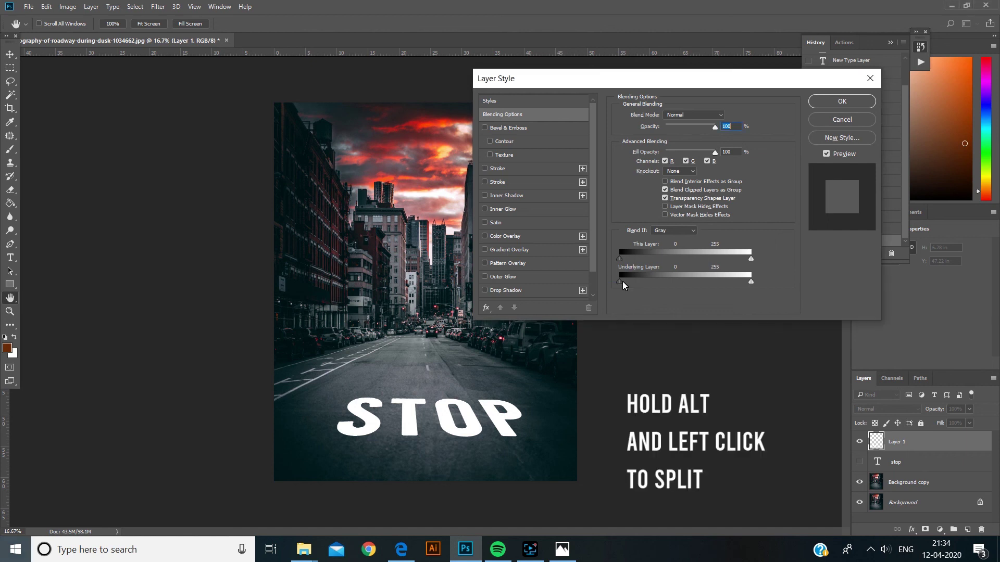
drag(750, 281, 729, 281)
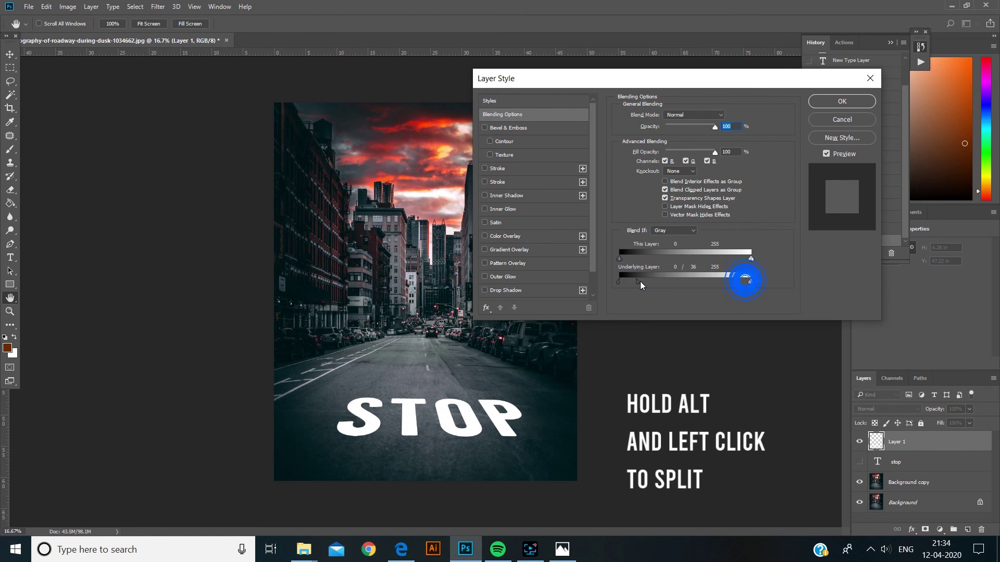
click(842, 101)
alt+click(462, 435)
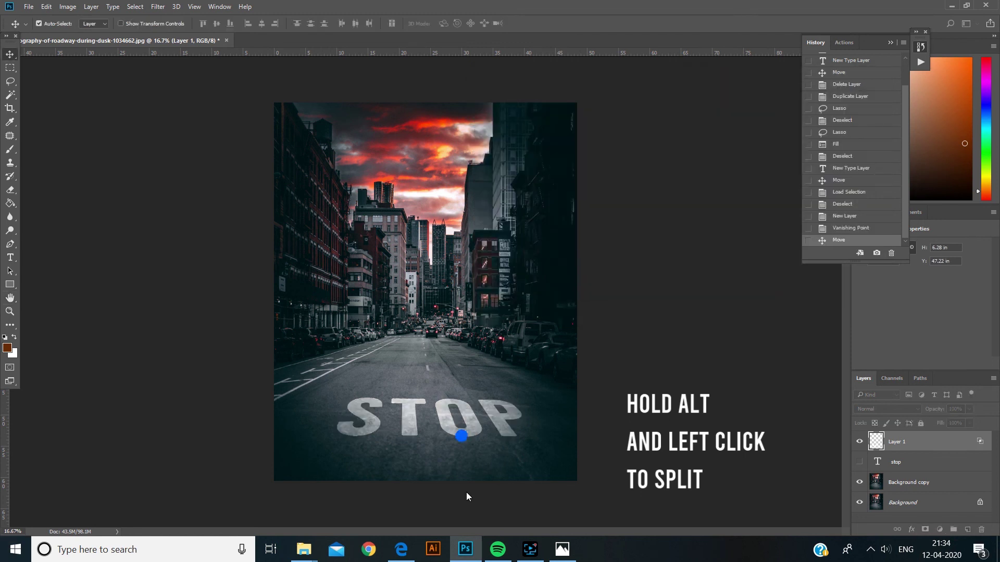